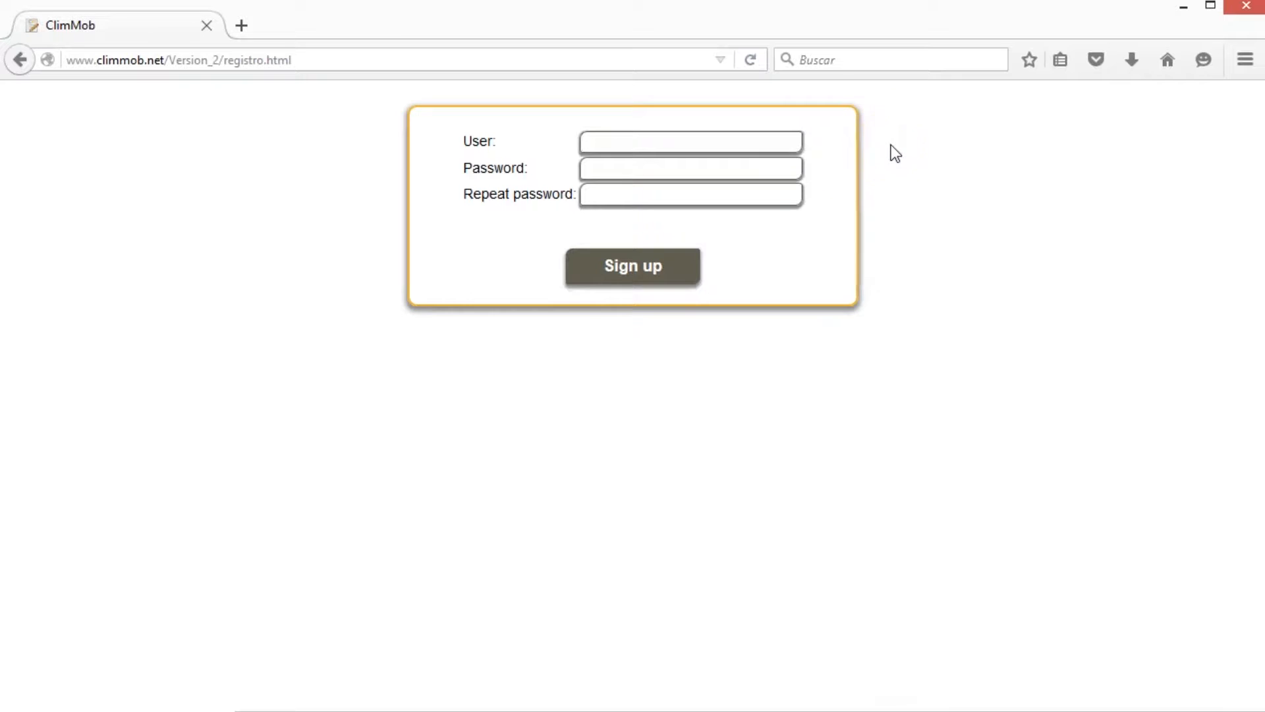
- Register a new ClimMob account with an e-mail address and a matching password
{"action": "key", "text": "Tab"}
{"action": "type", "text": "************"}
{"action": "key", "text": "Tab"}
{"action": "type", "text": "************"}
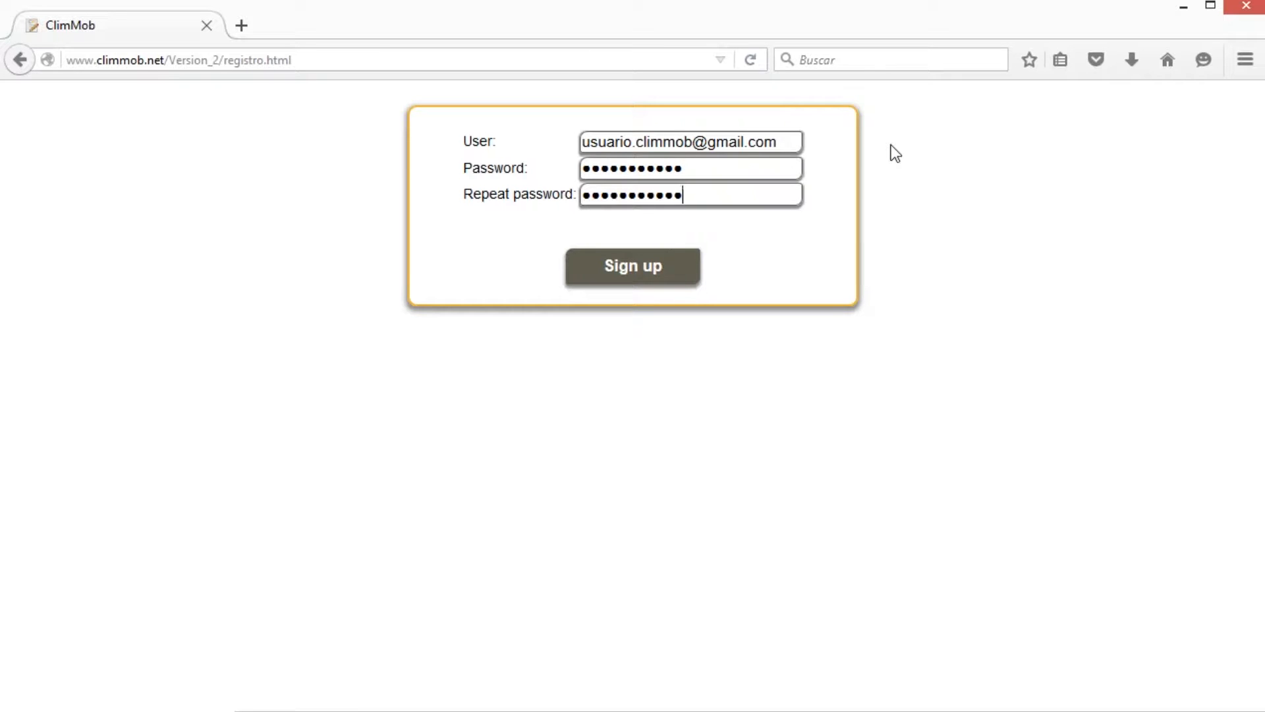
{"action": "left_click", "coordinate": [685, 282]}
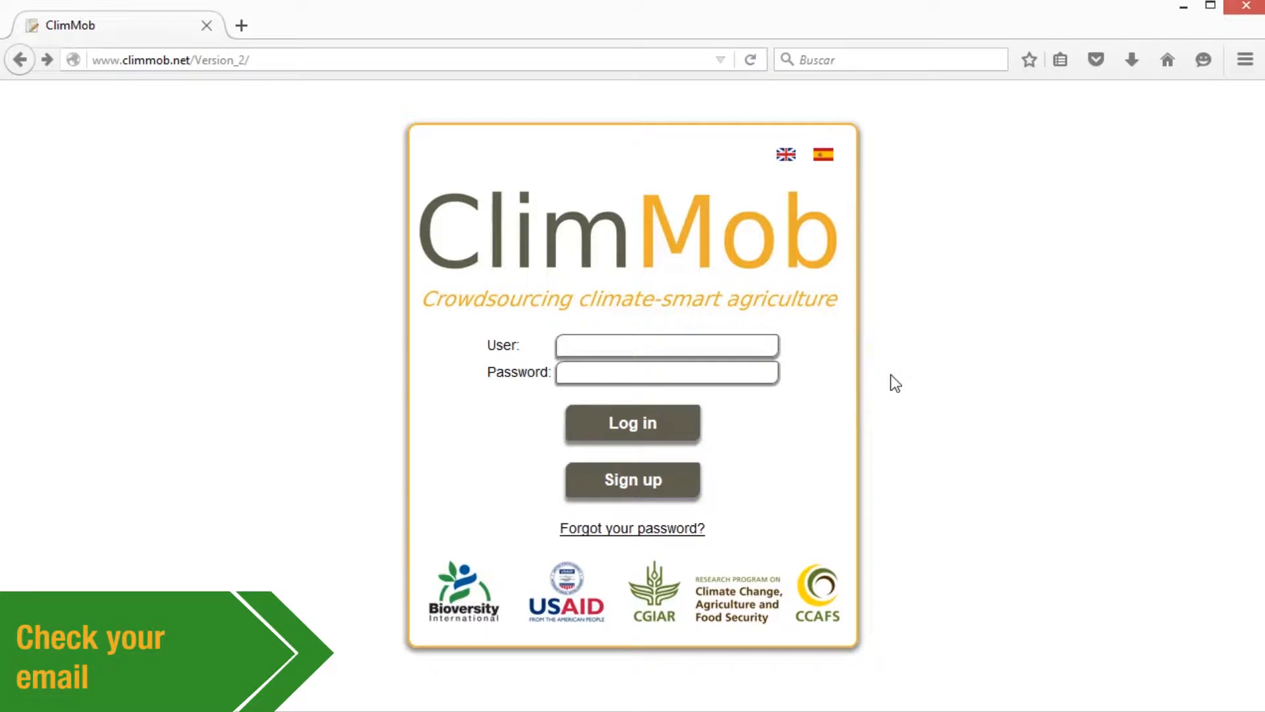
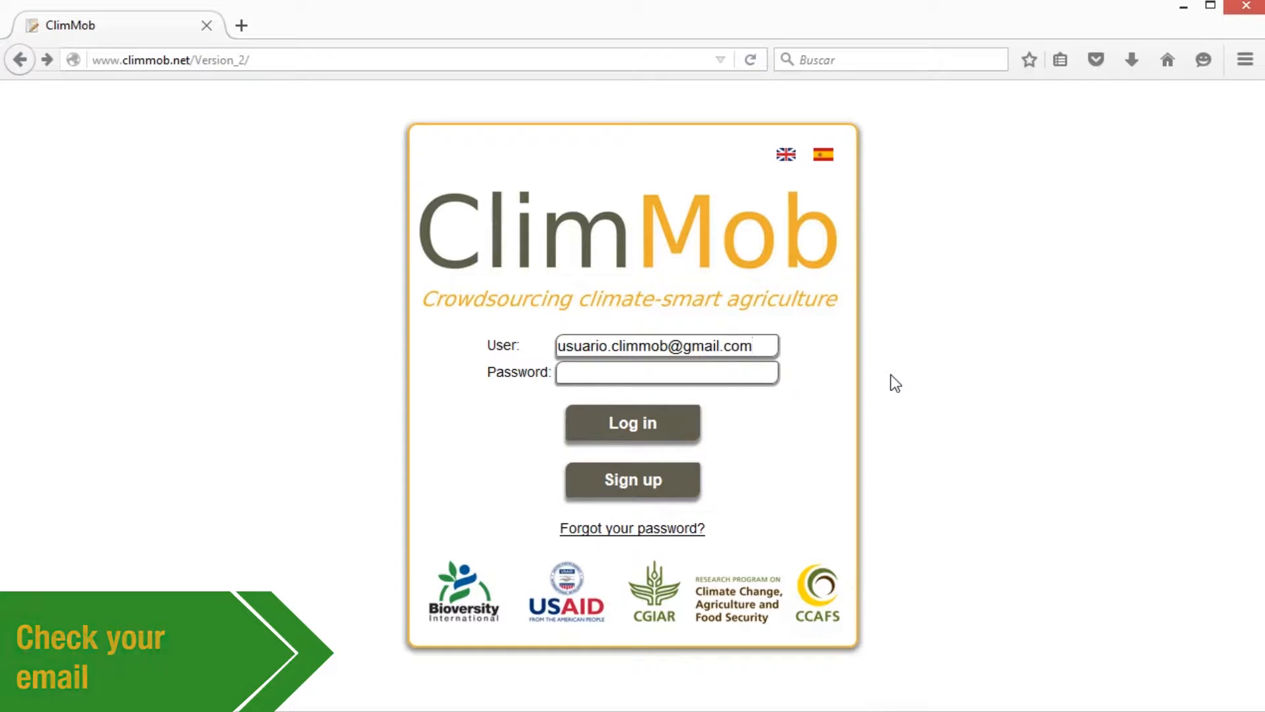
- Enter the account e-mail and password on the login page and switch to Spanish
{"action": "key", "text": "Tab"}
{"action": "type", "text": "•••••••••••"}
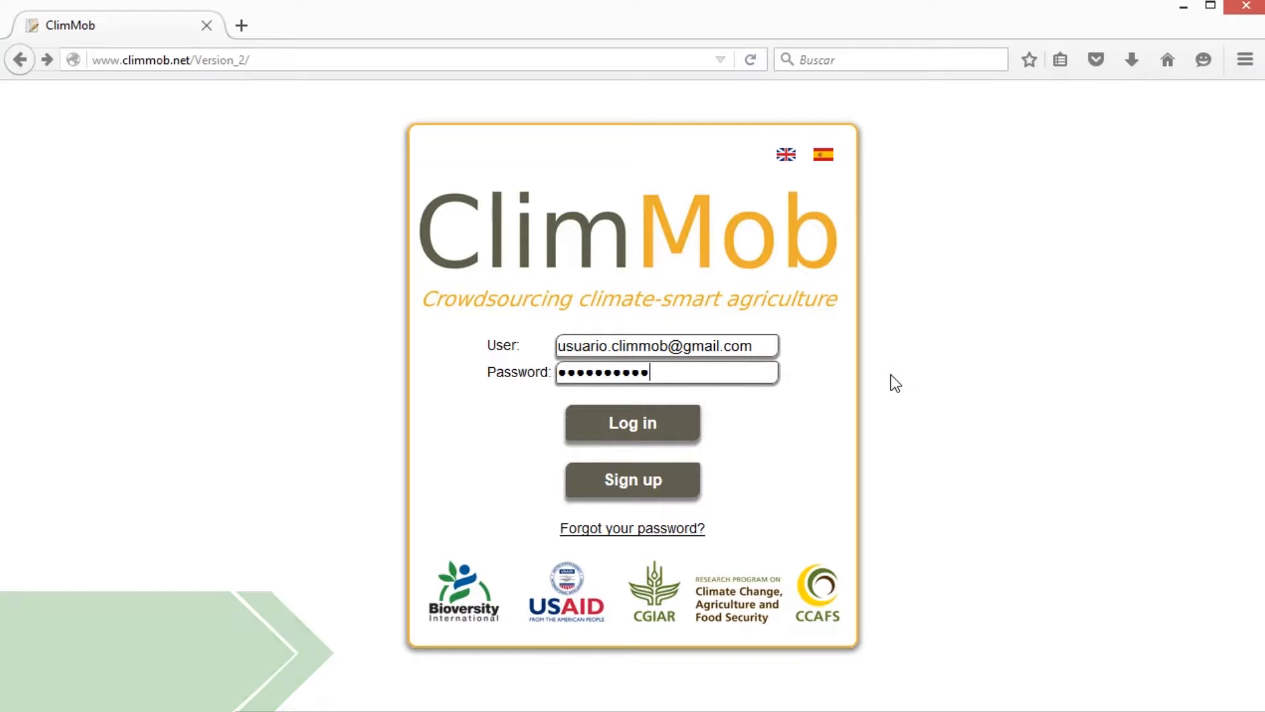
{"action": "left_click", "coordinate": [831, 160]}
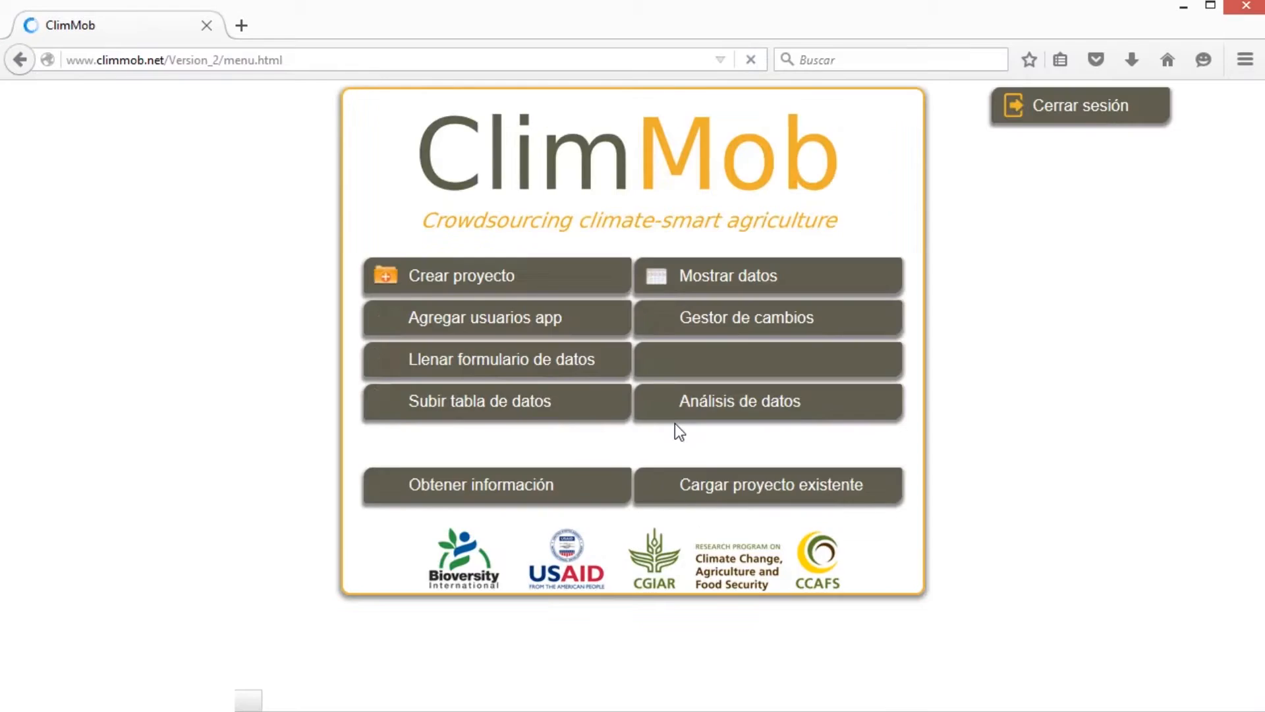
- Log in and start a new project from Crear proyecto
{"action": "left_click", "coordinate": [633, 440]}
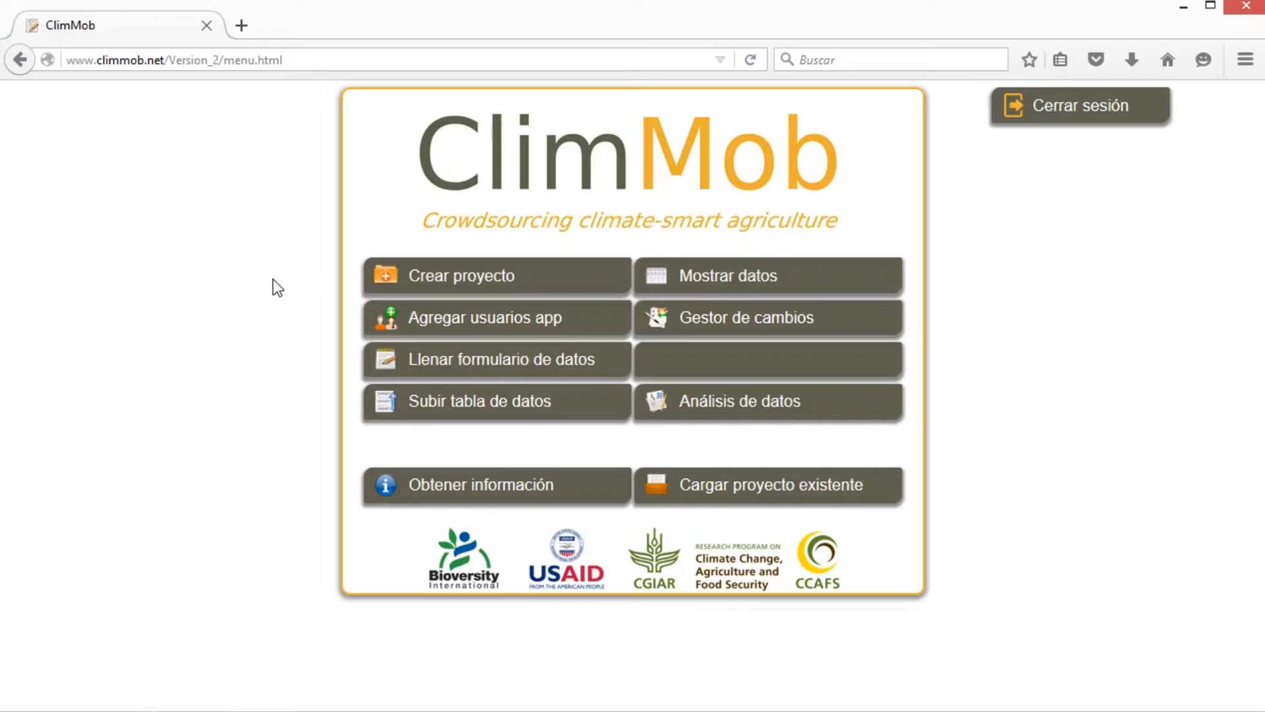
{"action": "left_click", "coordinate": [546, 274]}
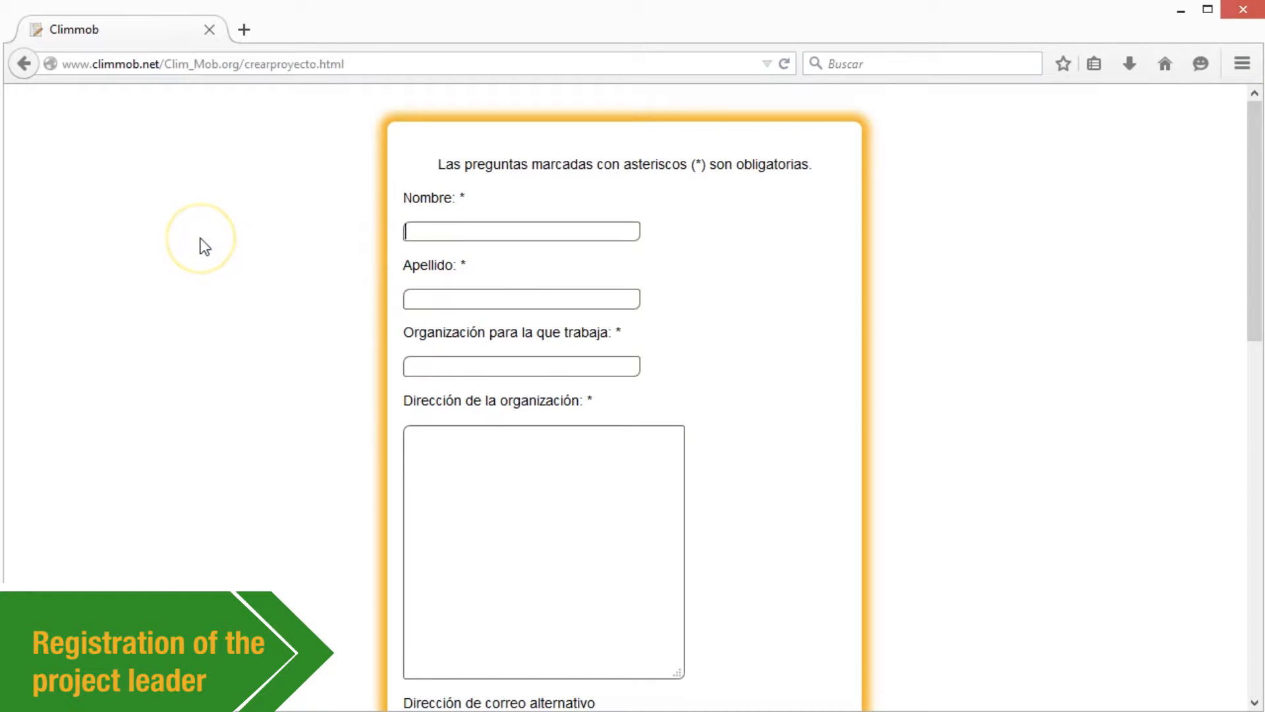
- Fill in the leader's name, organisation Bioversity International, organisation address and e-mail
{"action": "type", "text": "ua"}
{"action": "type", "text": "Nadie"}
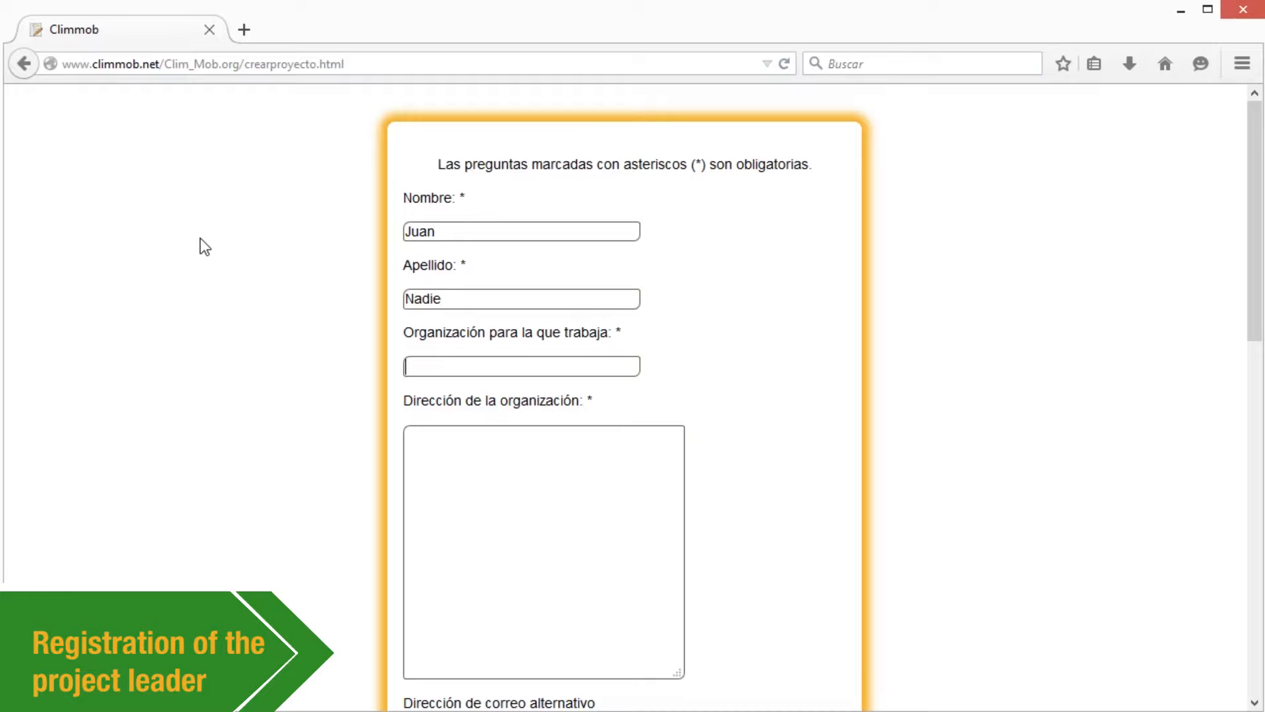
{"action": "key", "text": "Tab"}
{"action": "type", "text": "Bioversity International"}
{"action": "key", "text": "Tab"}
{"action": "type", "text": "Turrialba, Costa Rica"}
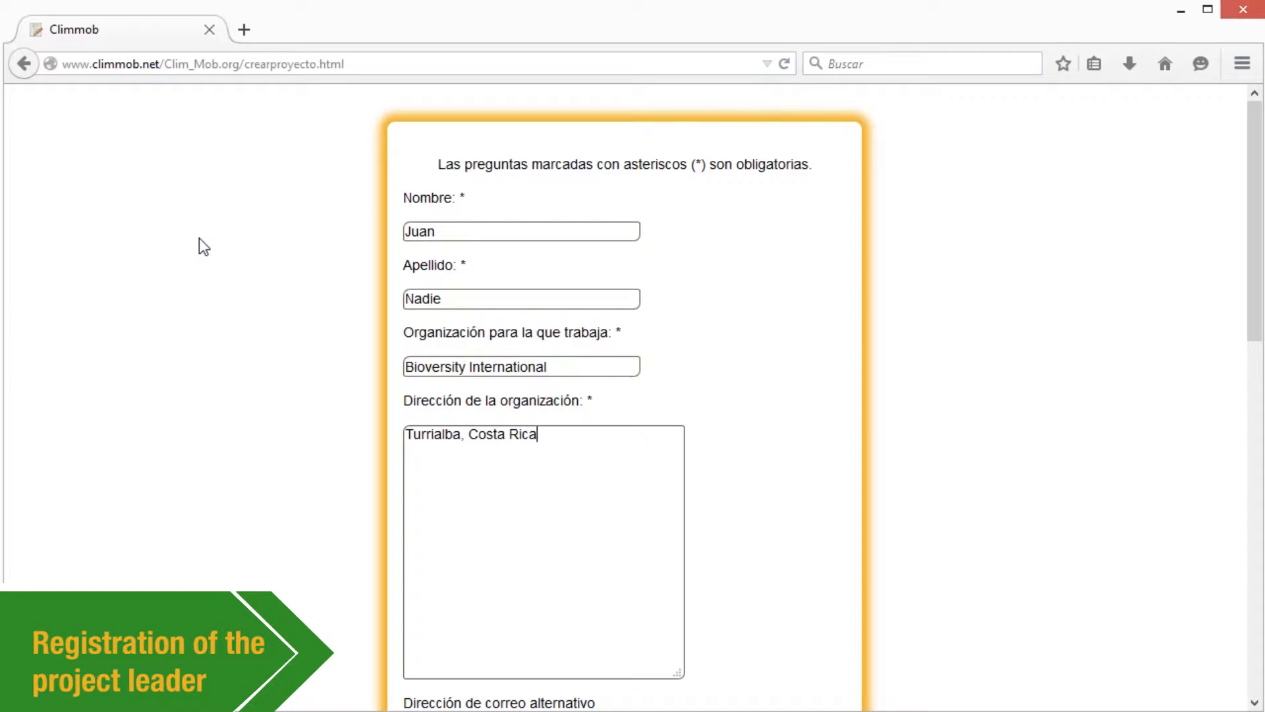
{"action": "scroll", "coordinate": [199, 239], "scroll_direction": "down", "scroll_amount": 8}
{"action": "type", "text": "juan.nadie@ej"}
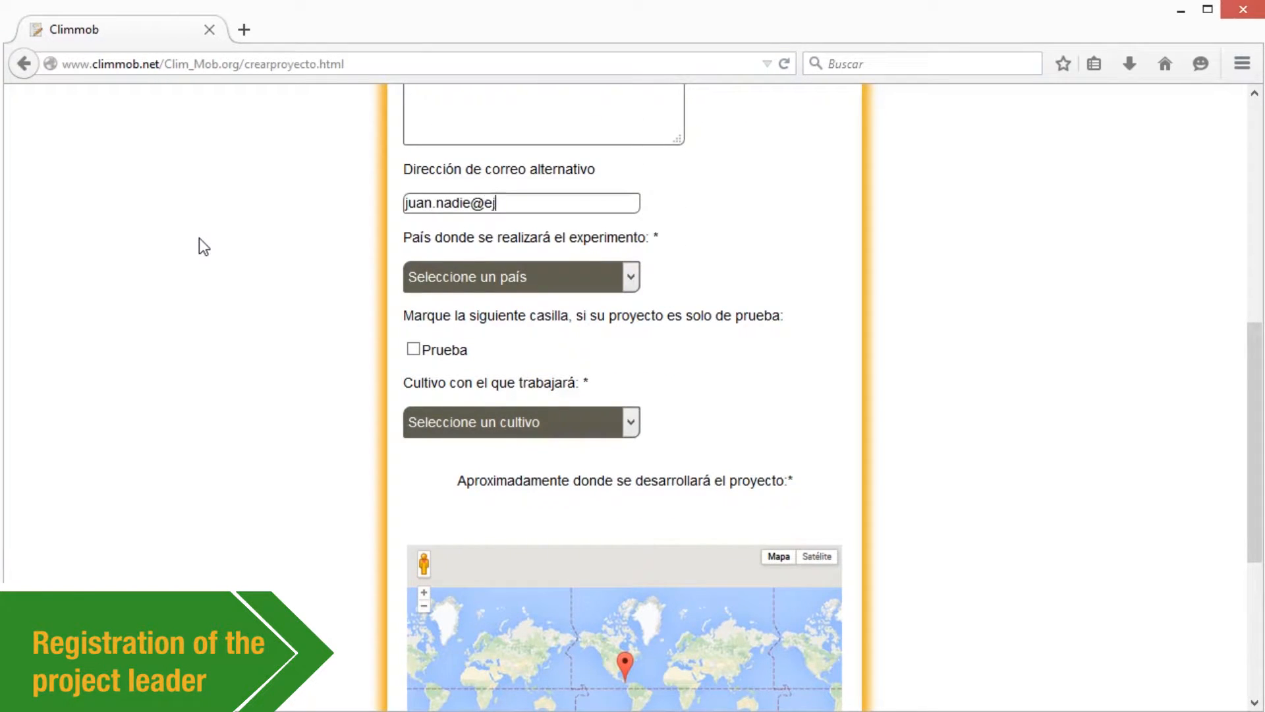
{"action": "type", "text": "emplo.com"}
- Choose Honduras as the country and Frijol as the crop
{"action": "left_click", "coordinate": [625, 280]}
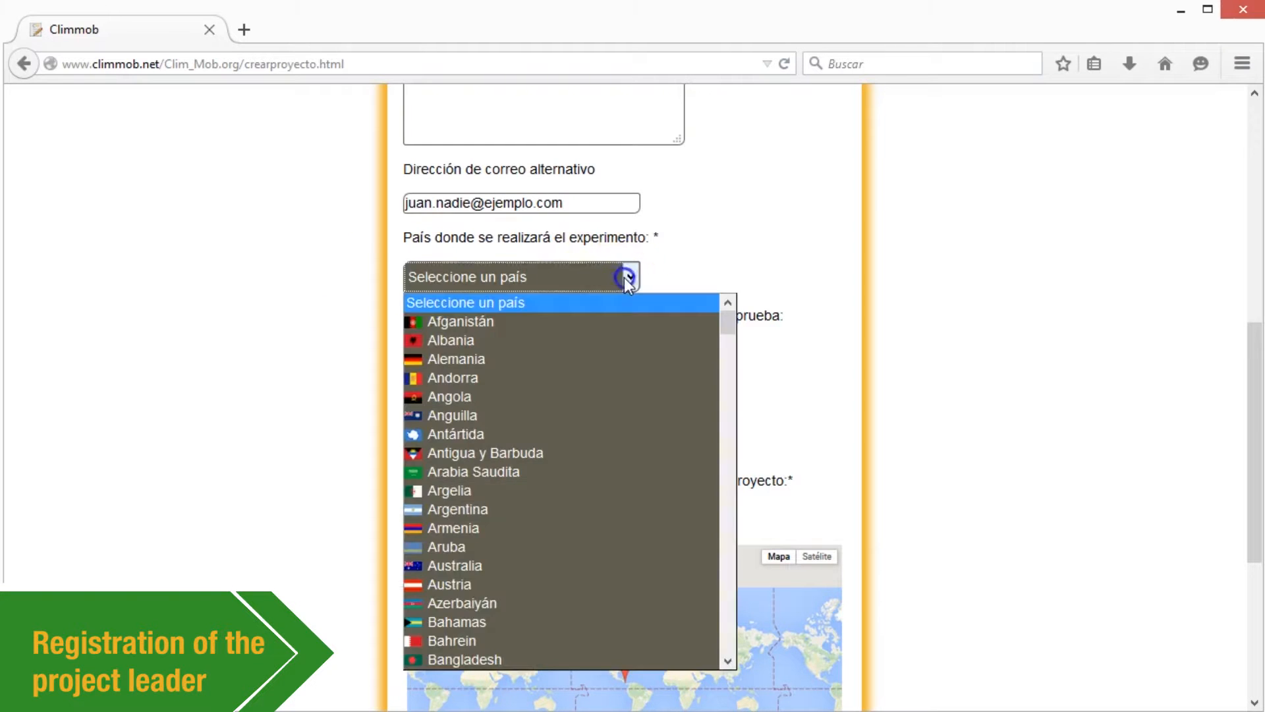
{"action": "type", "text": "ho"}
{"action": "key", "text": "Return"}
{"action": "left_click", "coordinate": [626, 417]}
{"action": "type", "text": "f"}
{"action": "key", "text": "Return"}
- Place the project marker on Honduras on the map and continue to step 2/11
{"action": "scroll", "coordinate": [627, 421], "scroll_direction": "down", "scroll_amount": 3}
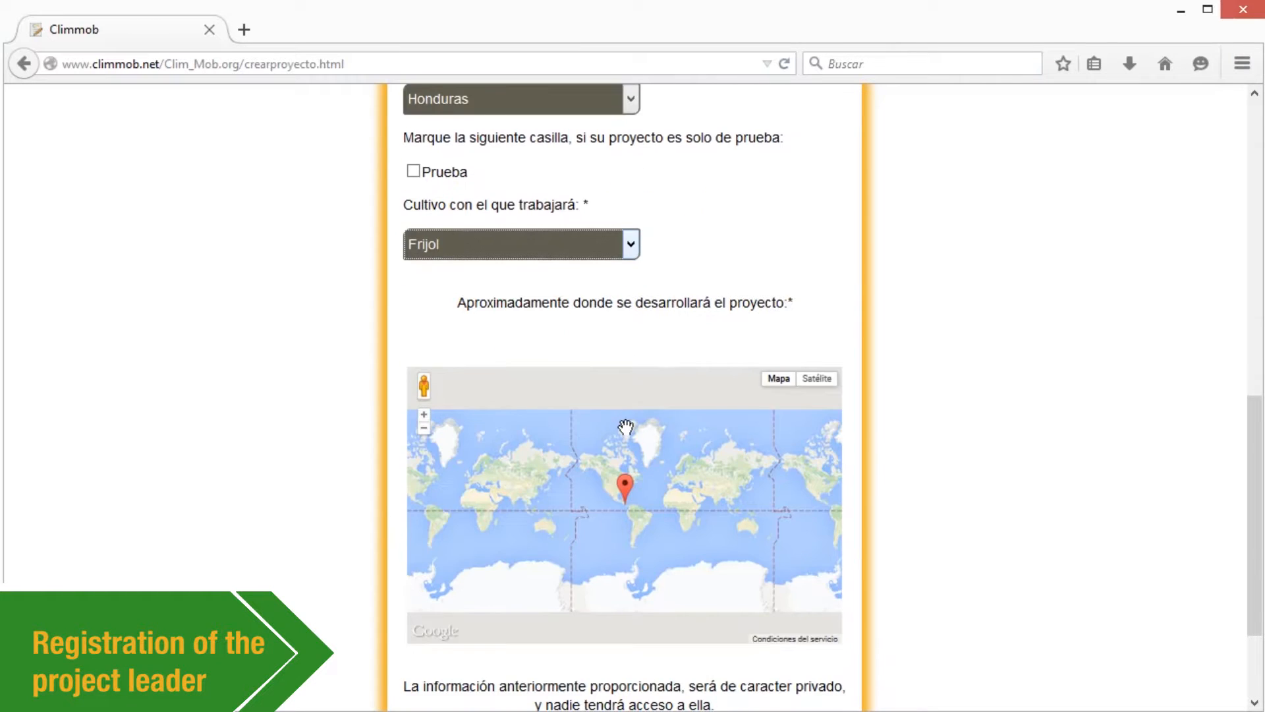
{"action": "left_click", "coordinate": [424, 415]}
{"action": "left_click", "coordinate": [424, 416]}
{"action": "left_click", "coordinate": [424, 416]}
{"action": "left_click", "coordinate": [423, 416]}
{"action": "left_click", "coordinate": [424, 415]}
{"action": "left_click", "coordinate": [424, 415]}
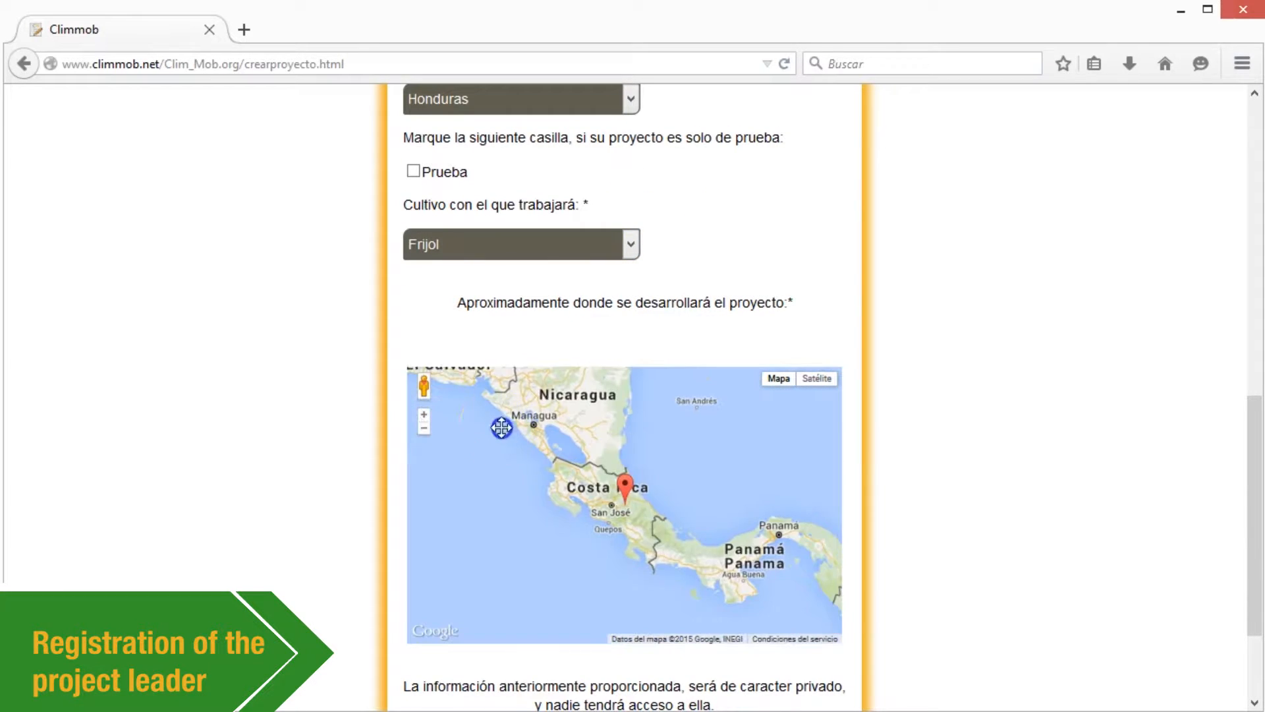
{"action": "left_click_drag", "start_coordinate": [502, 428], "coordinate": [633, 531]}
{"action": "mouse_move", "coordinate": [794, 590]}
{"action": "left_mouse_down"}
{"action": "mouse_move", "coordinate": [633, 413]}
{"action": "mouse_move", "coordinate": [634, 462]}
{"action": "left_mouse_up"}
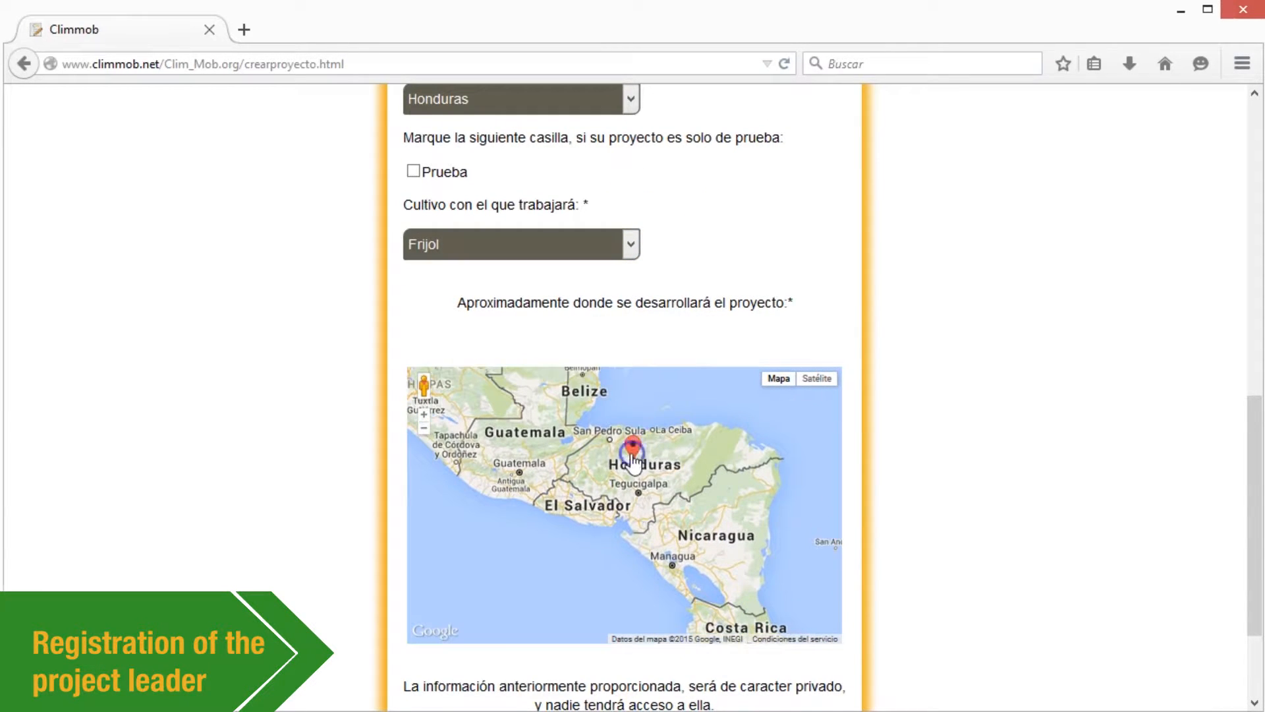
{"action": "scroll", "coordinate": [884, 469], "scroll_direction": "down", "scroll_amount": 2}
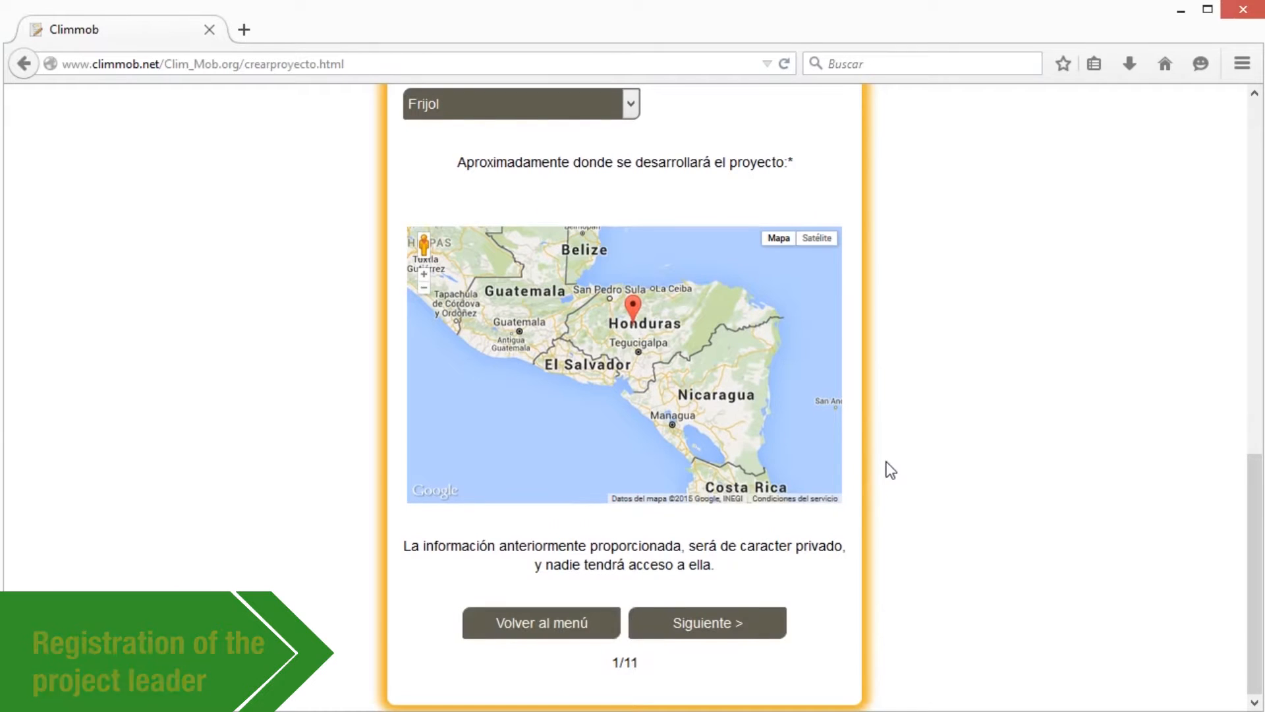
{"action": "left_click", "coordinate": [764, 627]}
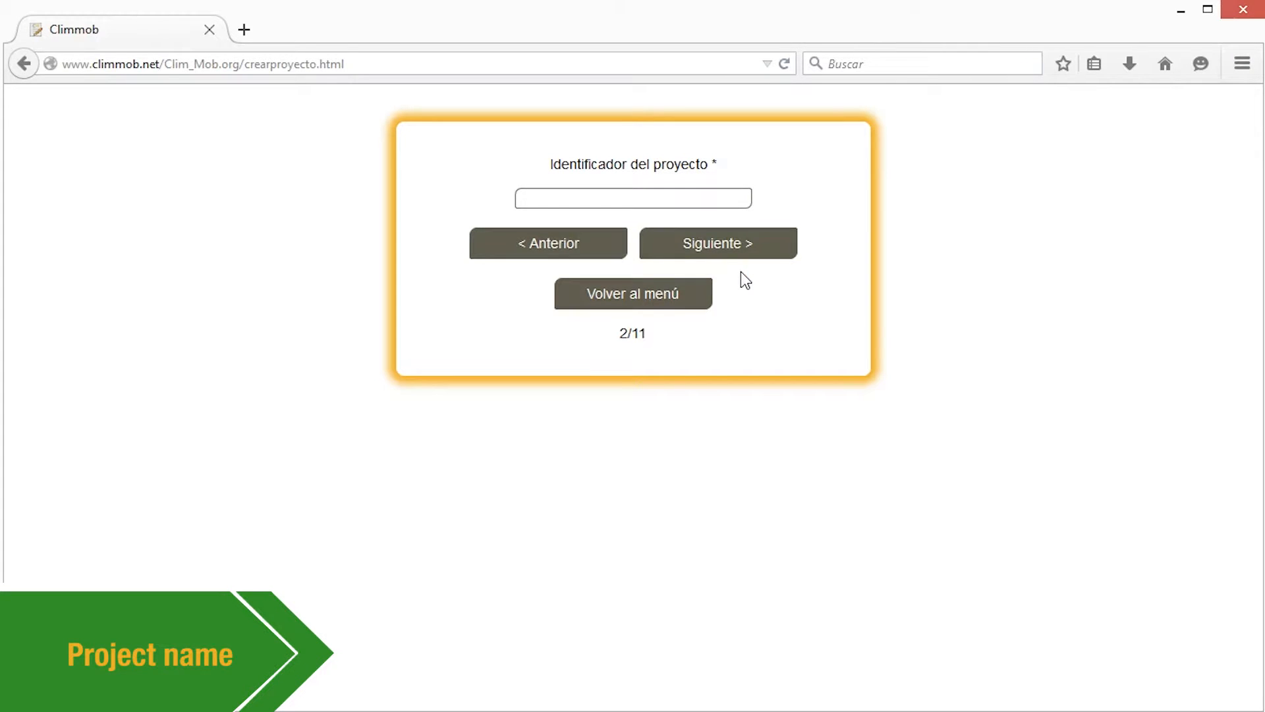
- Set the project identifier to EPM_frijol_2015 and keep all seven farmer data items
{"action": "type", "text": "M_fri"}
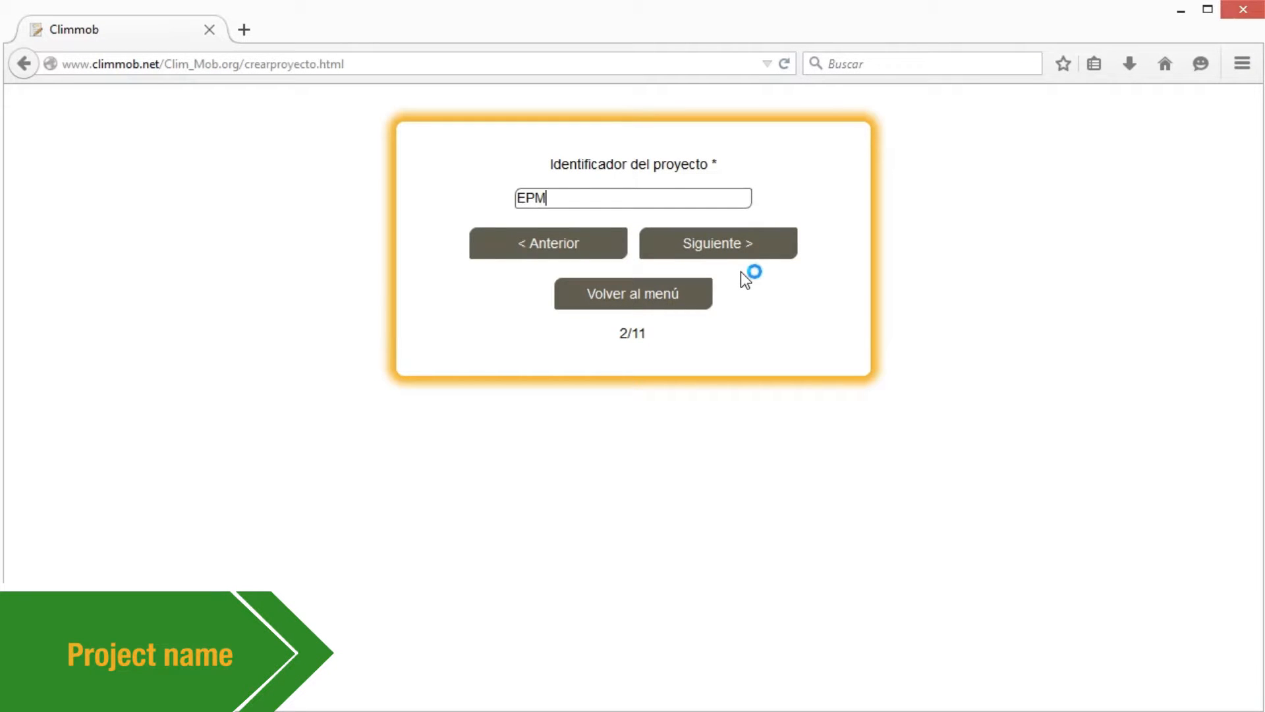
{"action": "type", "text": "jol_2015"}
{"action": "left_click", "coordinate": [744, 252]}
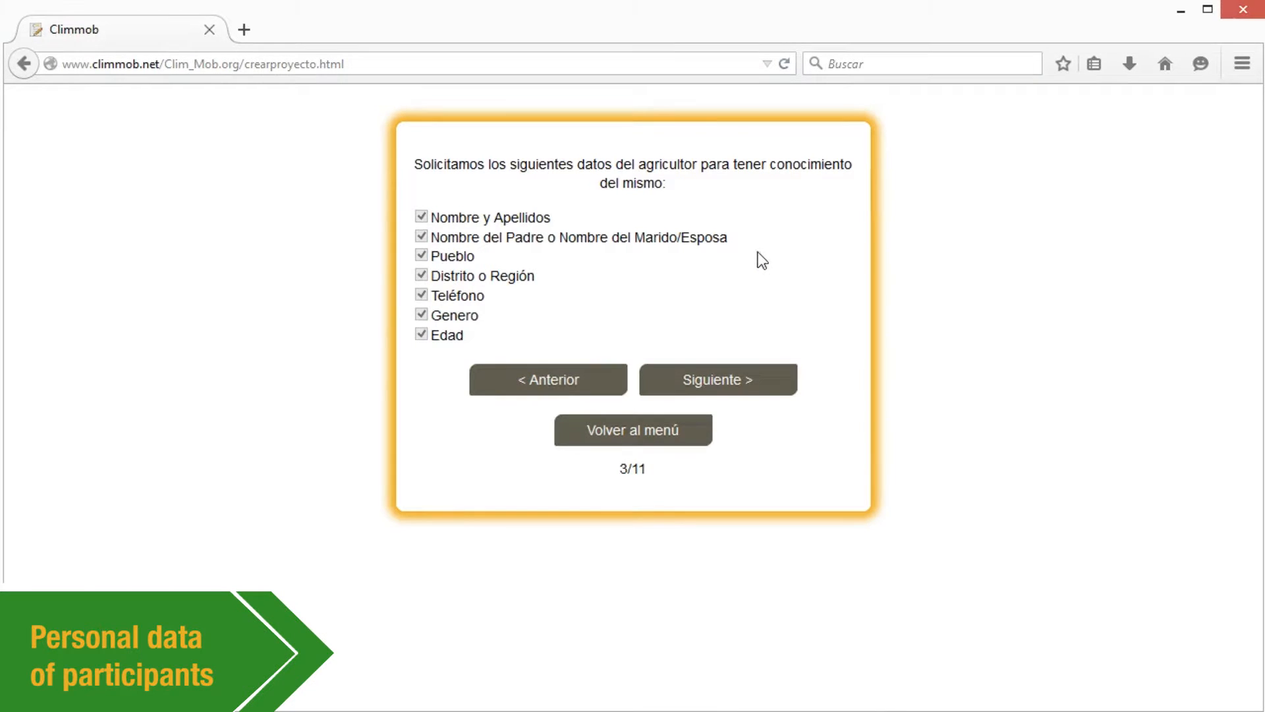
{"action": "left_click", "coordinate": [758, 390]}
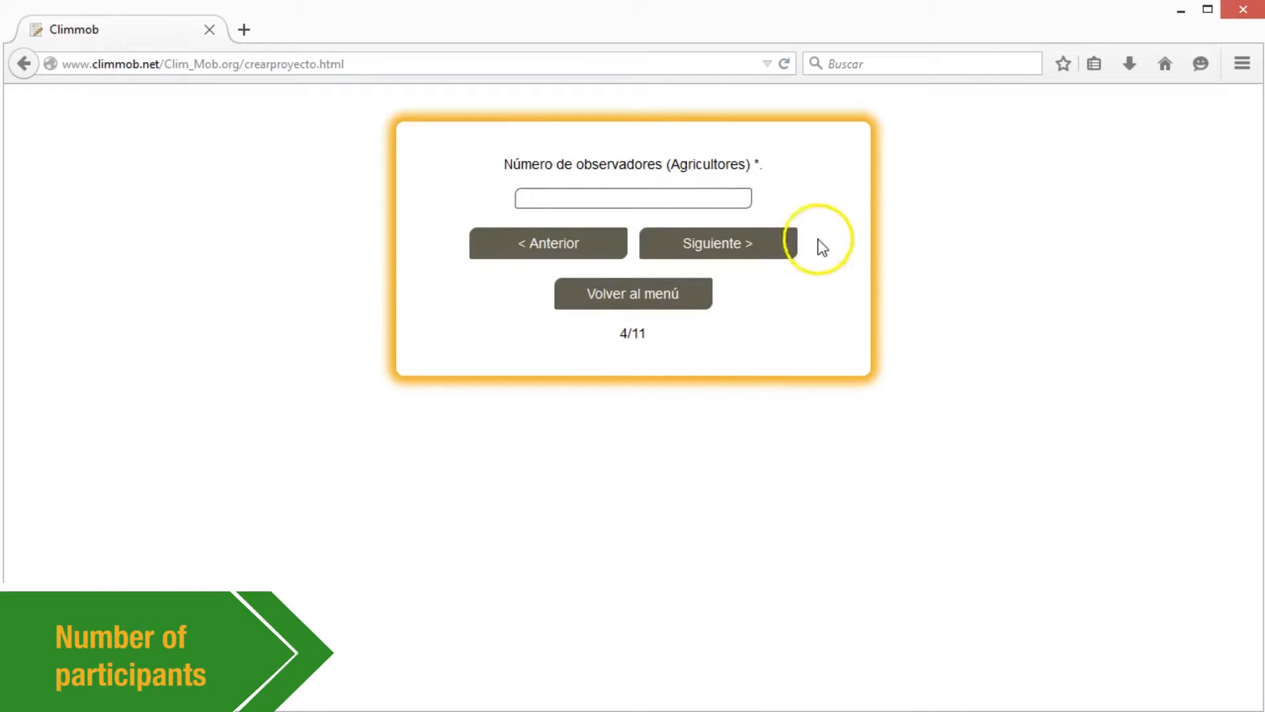
- Set 3 observer farmers, each comparing 3 varieties
{"action": "type", "text": "3"}
{"action": "left_click", "coordinate": [747, 252]}
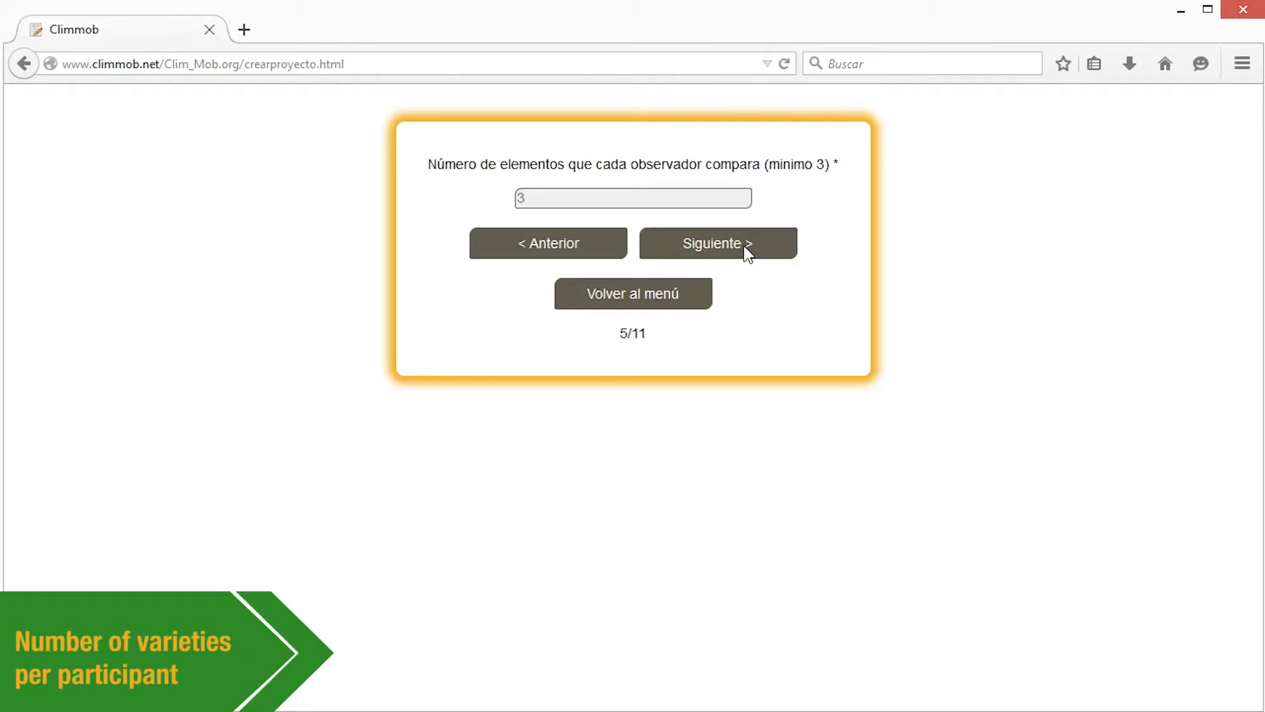
{"action": "left_click", "coordinate": [748, 254]}
- Add the varieties Amadeus, Campechano and Victoria
{"action": "type", "text": "Amadeus"}
{"action": "left_click", "coordinate": [533, 341]}
{"action": "left_click", "coordinate": [541, 296]}
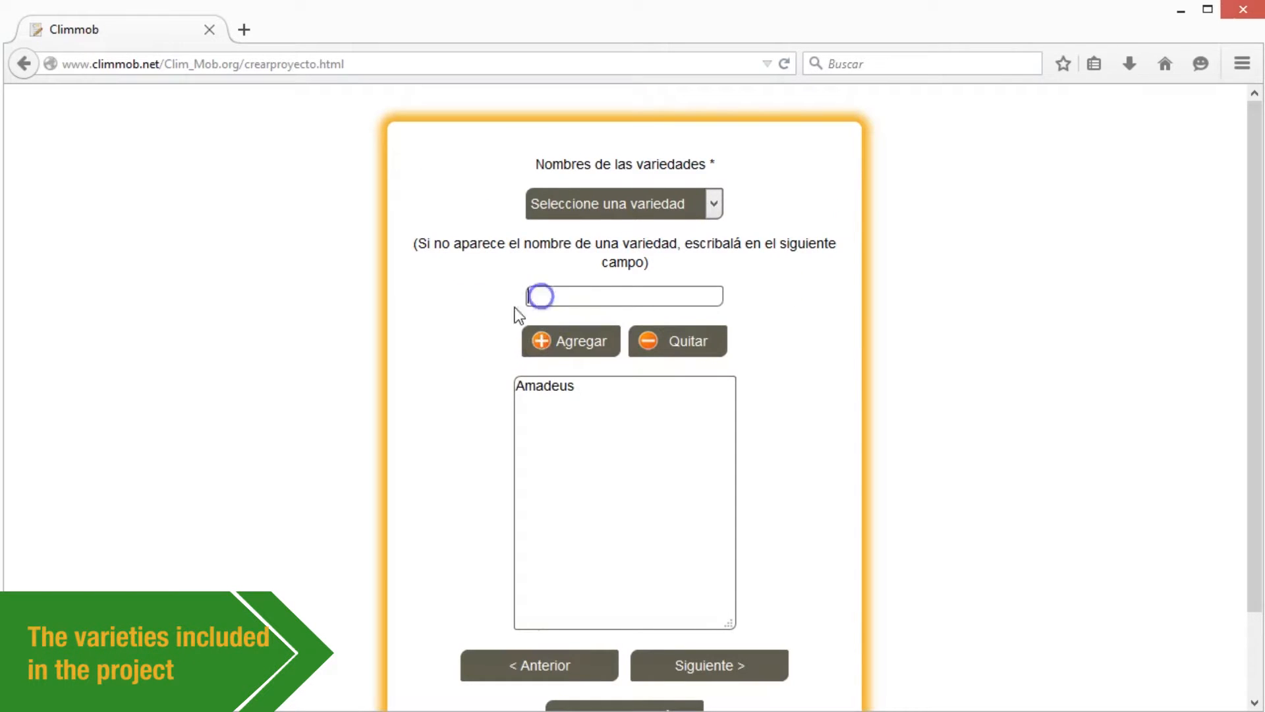
{"action": "type", "text": "Campechano"}
{"action": "left_click", "coordinate": [538, 344]}
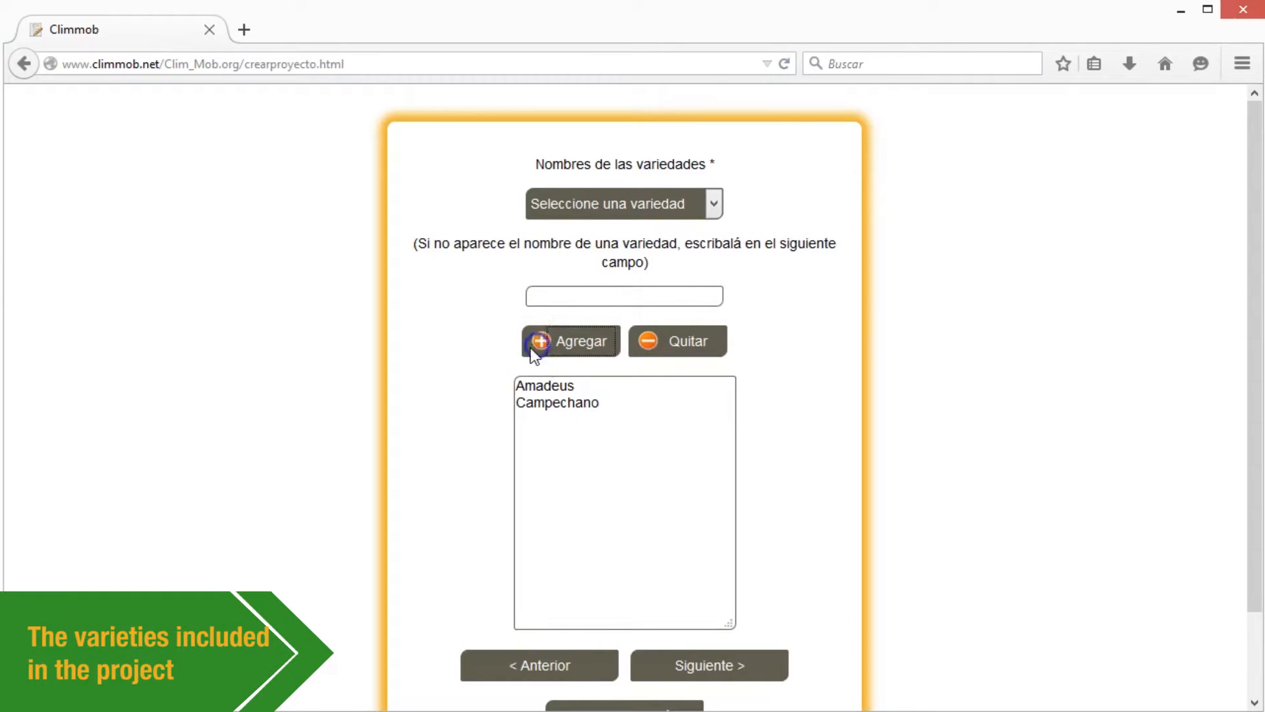
{"action": "type", "text": "Victoria"}
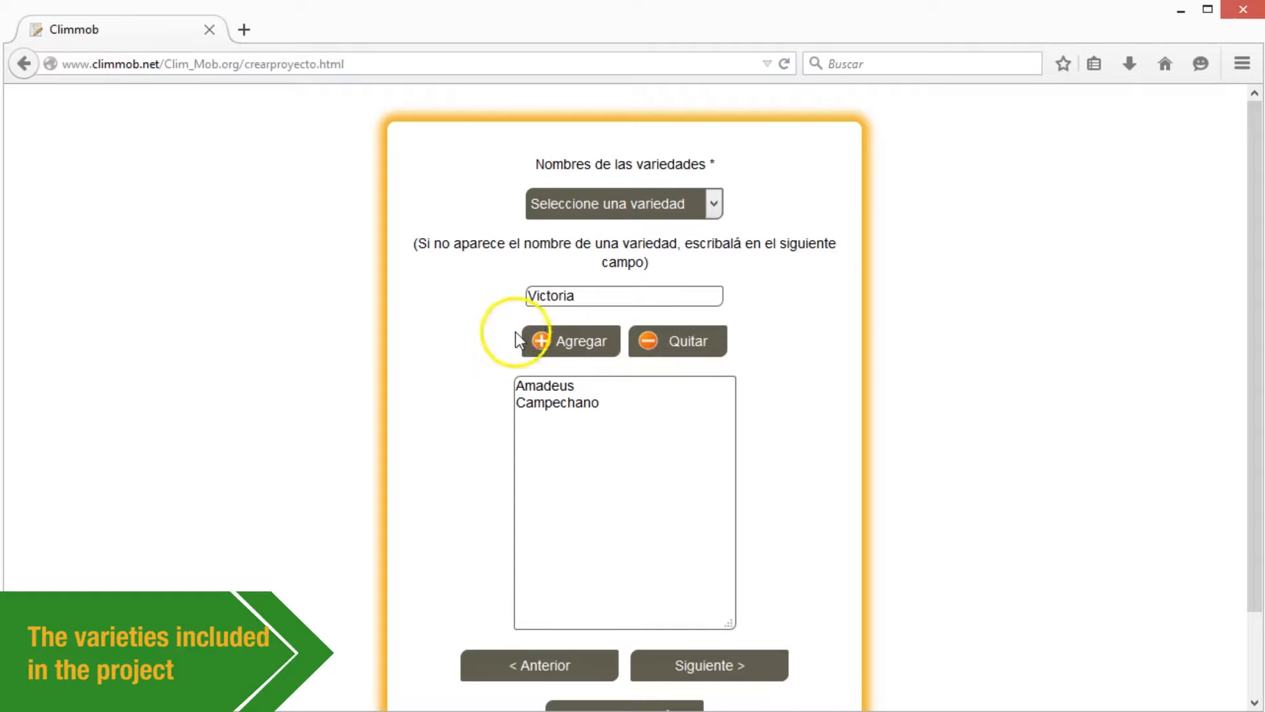
{"action": "left_click", "coordinate": [536, 341]}
{"action": "left_click", "coordinate": [534, 295]}
- Add the varieties Don Kike, Milagrito, Vaina Blanca and Carrizalito
{"action": "type", "text": "Don Kike"}
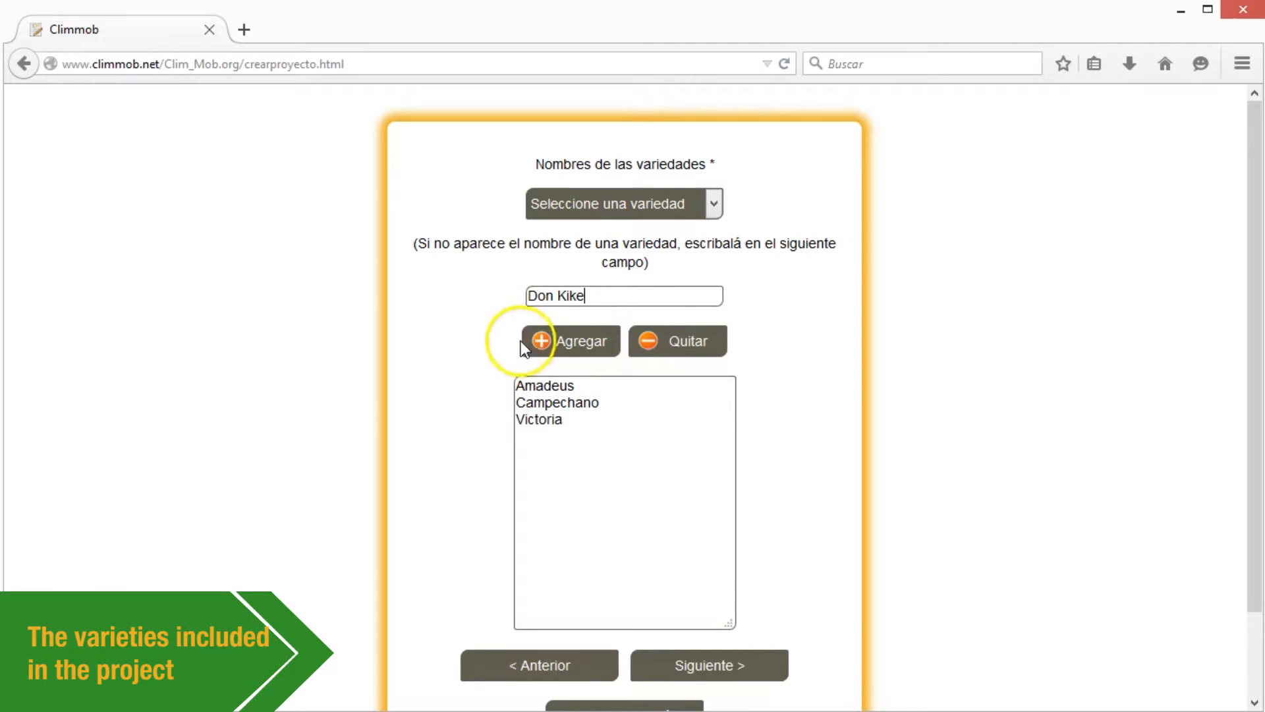
{"action": "left_click", "coordinate": [535, 341]}
{"action": "left_click", "coordinate": [536, 294]}
{"action": "type", "text": "Milagrito"}
{"action": "left_click", "coordinate": [531, 341]}
{"action": "type", "text": "Vaina Blanca"}
{"action": "left_click", "coordinate": [537, 340]}
{"action": "type", "text": "Carrizalito"}
{"action": "left_click", "coordinate": [537, 341]}
{"action": "type", "text": "M"}
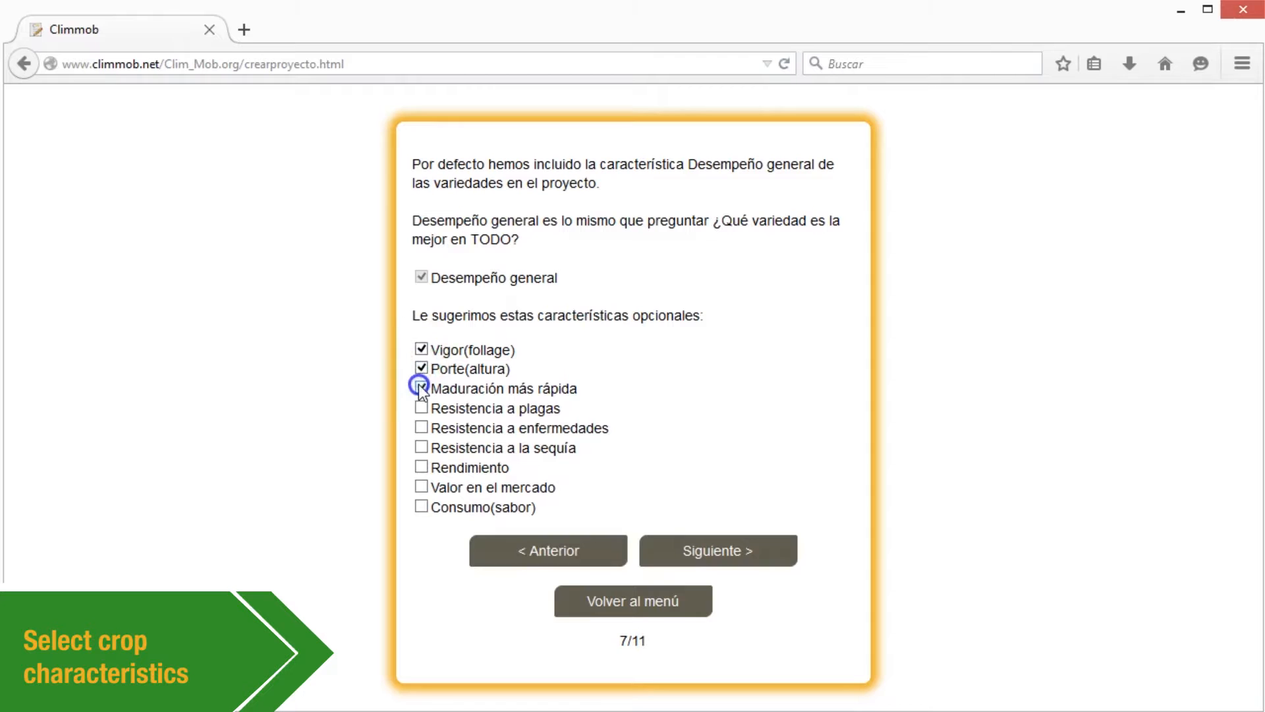
- Tick Maduración más rápida as a trait
{"action": "left_click", "coordinate": [422, 388]}
- Tick Resistencia a plagas, Resistencia a enfermedades, Resistencia a la sequía and Rendimiento
{"action": "left_click", "coordinate": [421, 408]}
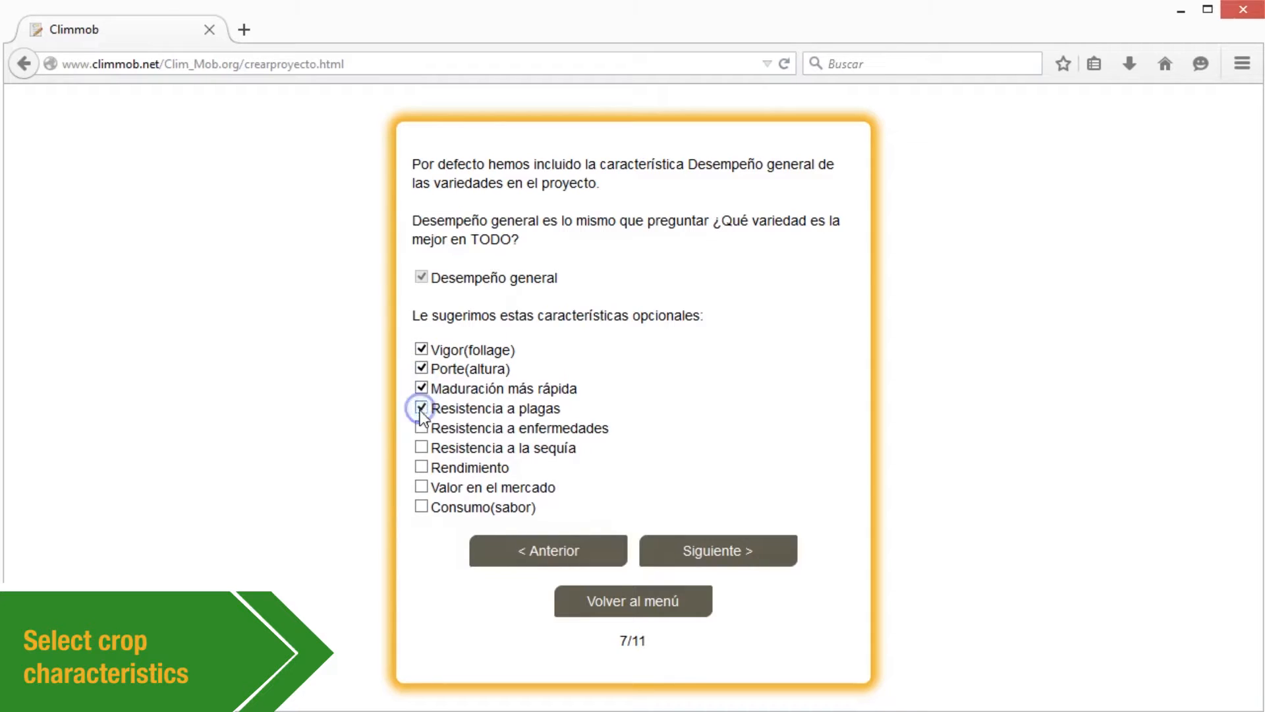
{"action": "left_click", "coordinate": [421, 428]}
{"action": "left_click", "coordinate": [421, 447]}
{"action": "left_click", "coordinate": [421, 467]}
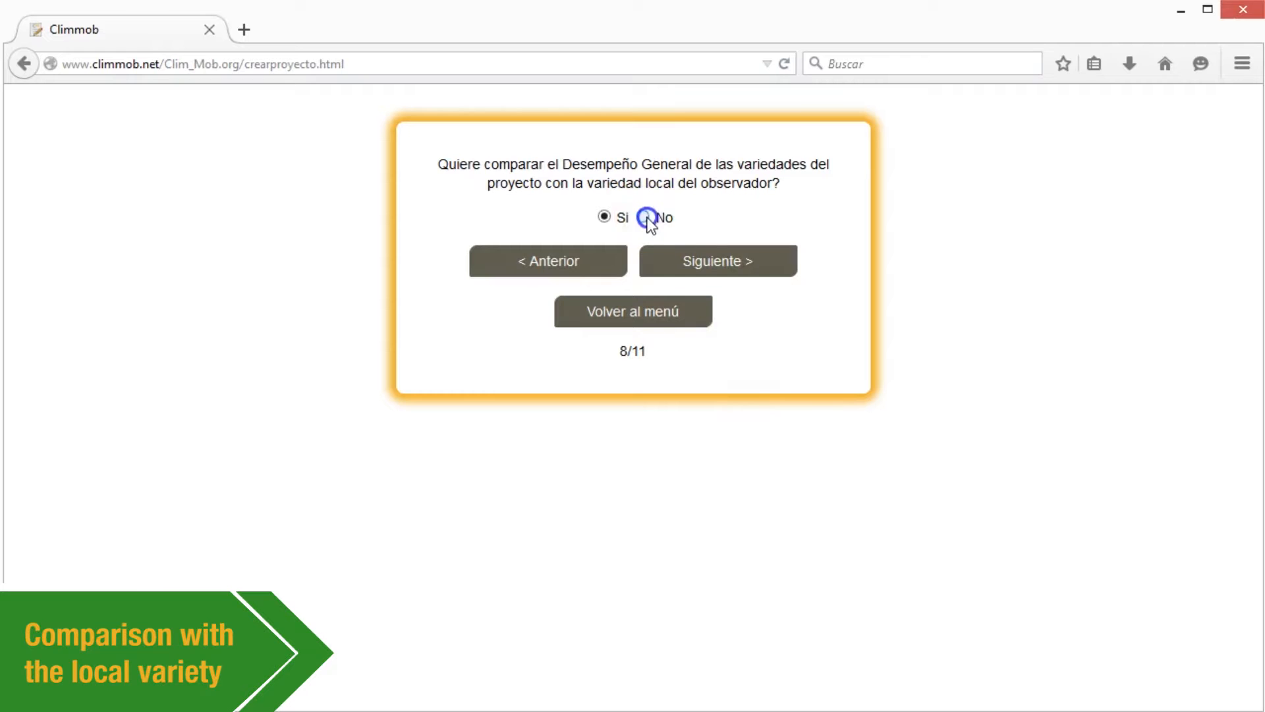
- Answer Sí to comparing with the observer's local variety and continue
{"action": "left_click", "coordinate": [643, 216]}
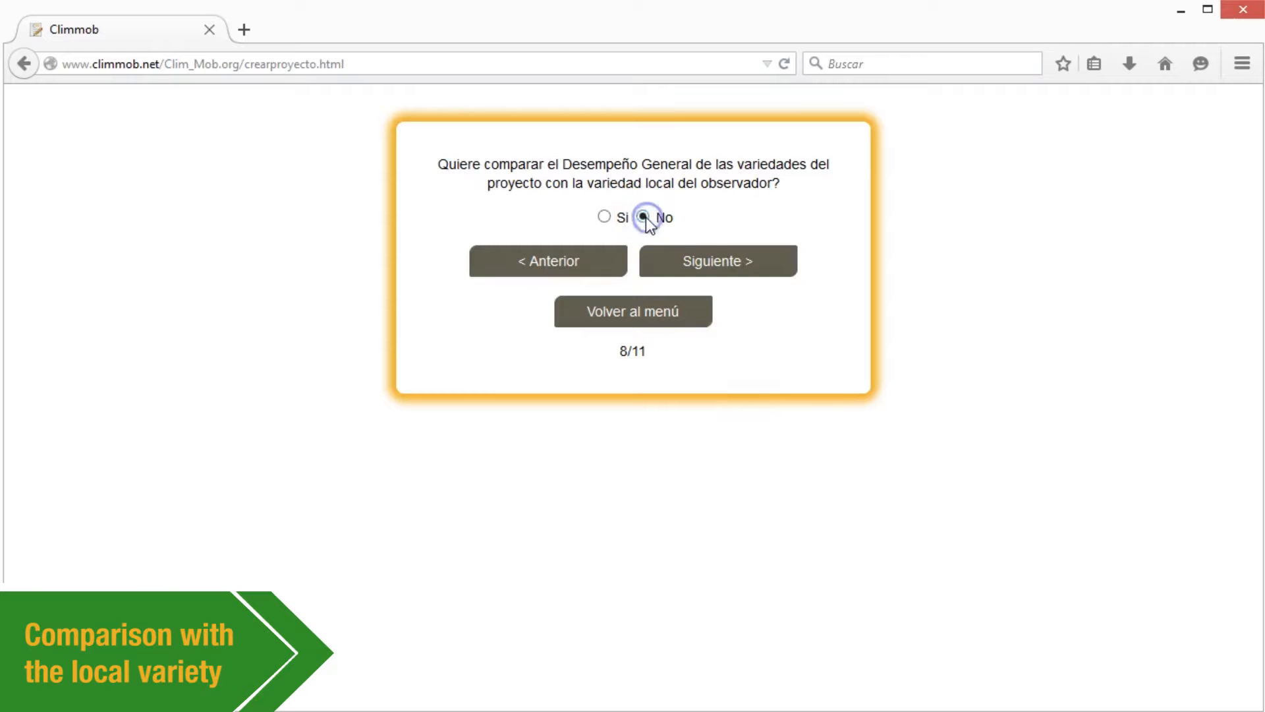
{"action": "left_click", "coordinate": [603, 218]}
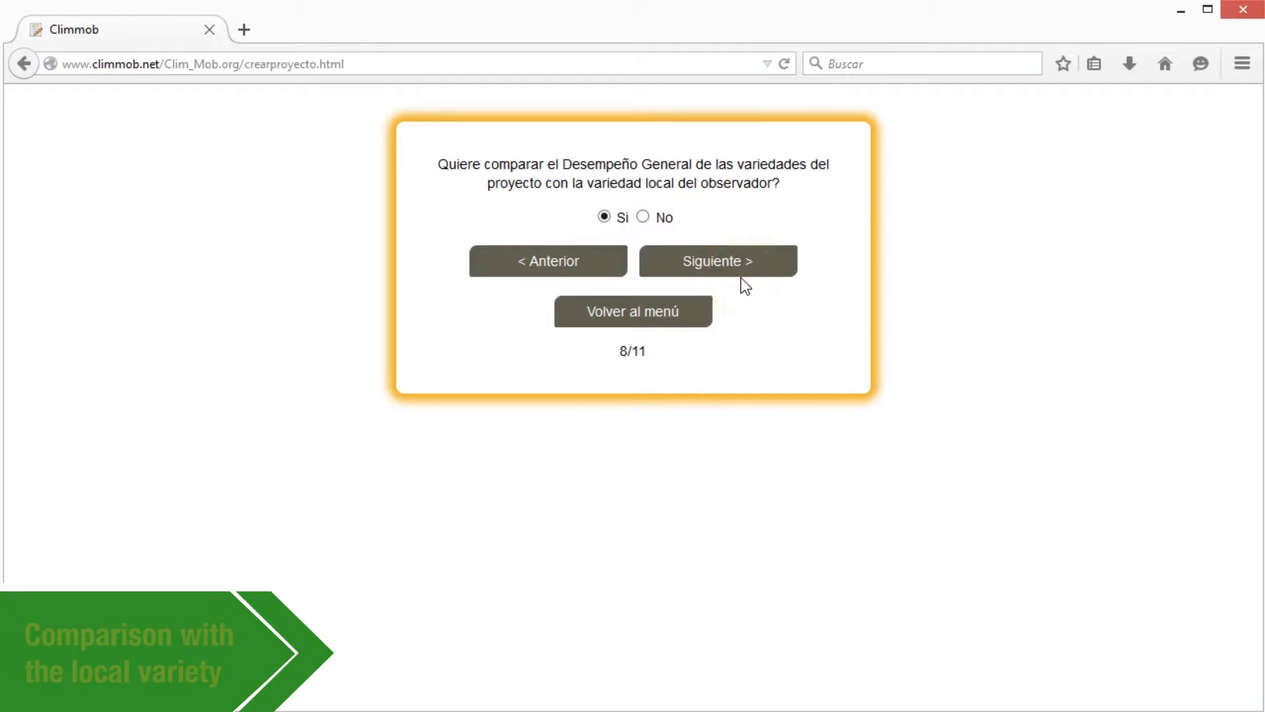
{"action": "left_click", "coordinate": [741, 260]}
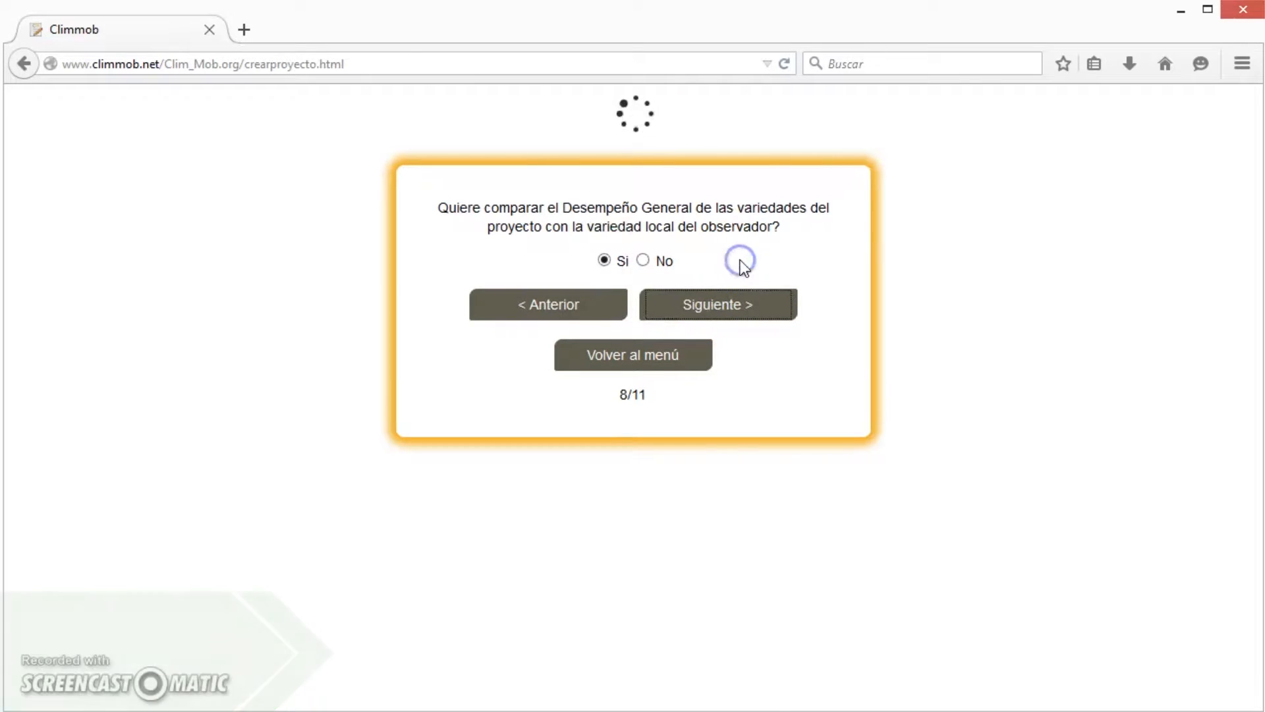